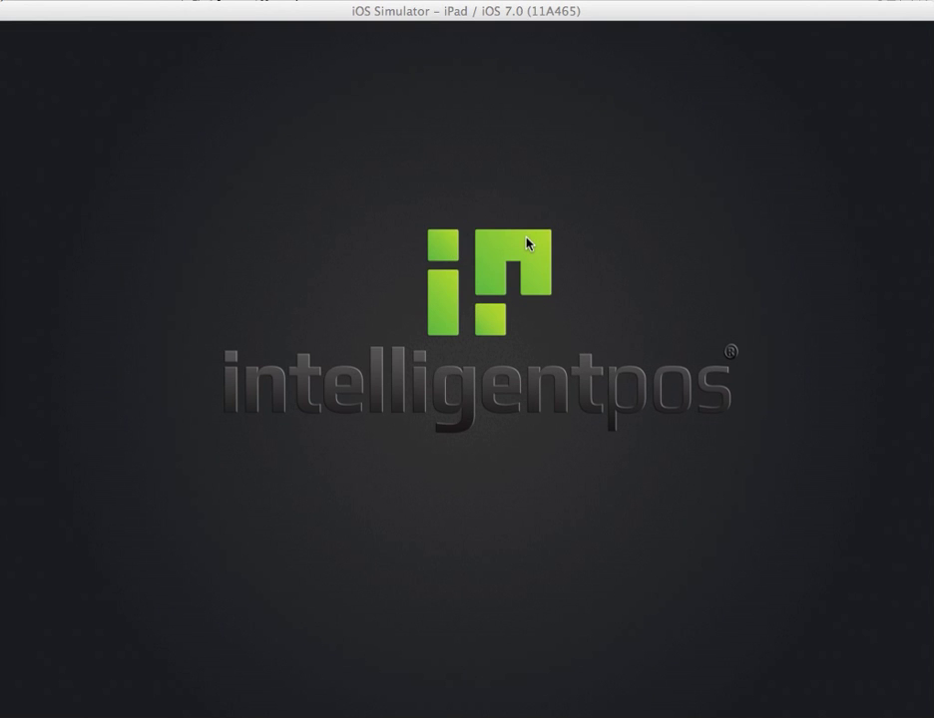
Log in to the point-of-sale app by entering the manager's PIN.
click(407, 224)
click(481, 199)
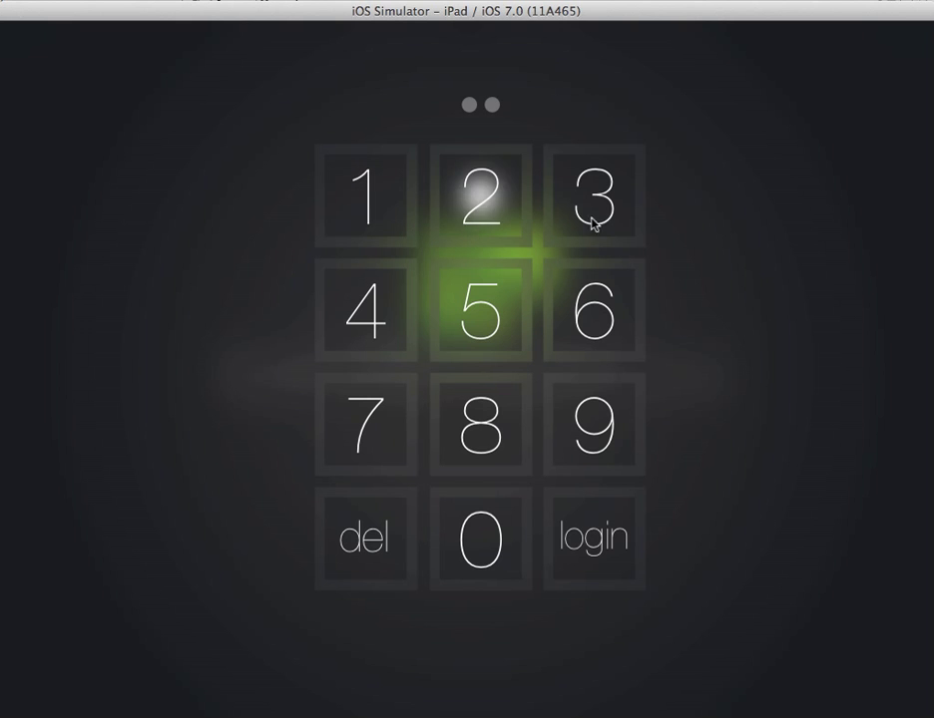
click(594, 212)
click(394, 320)
click(574, 532)
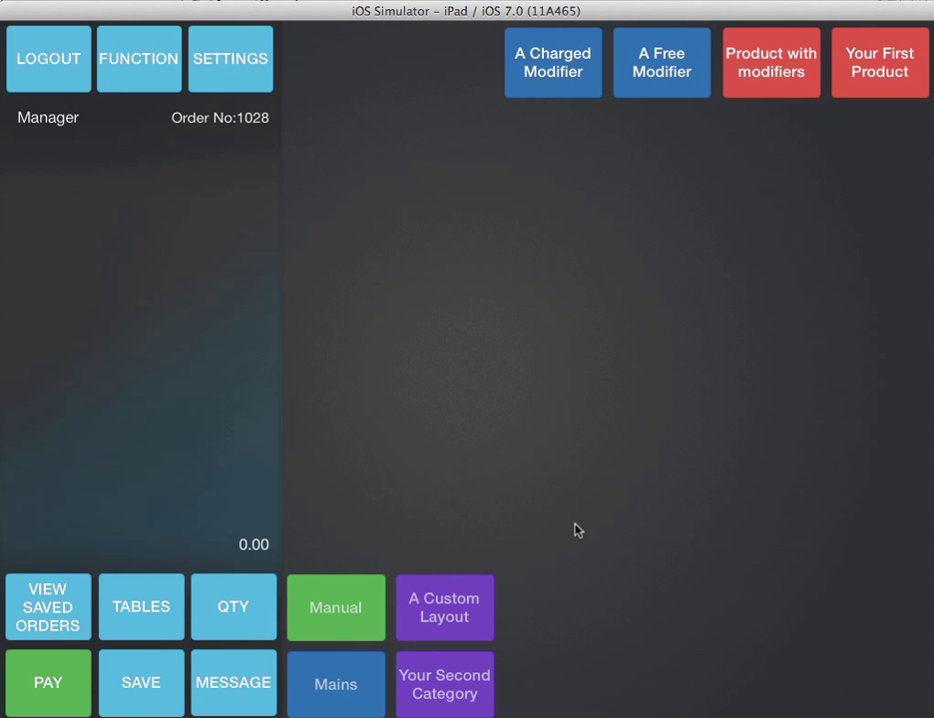
Open the product modifiers selection for the Steak product from the product settings.
click(226, 62)
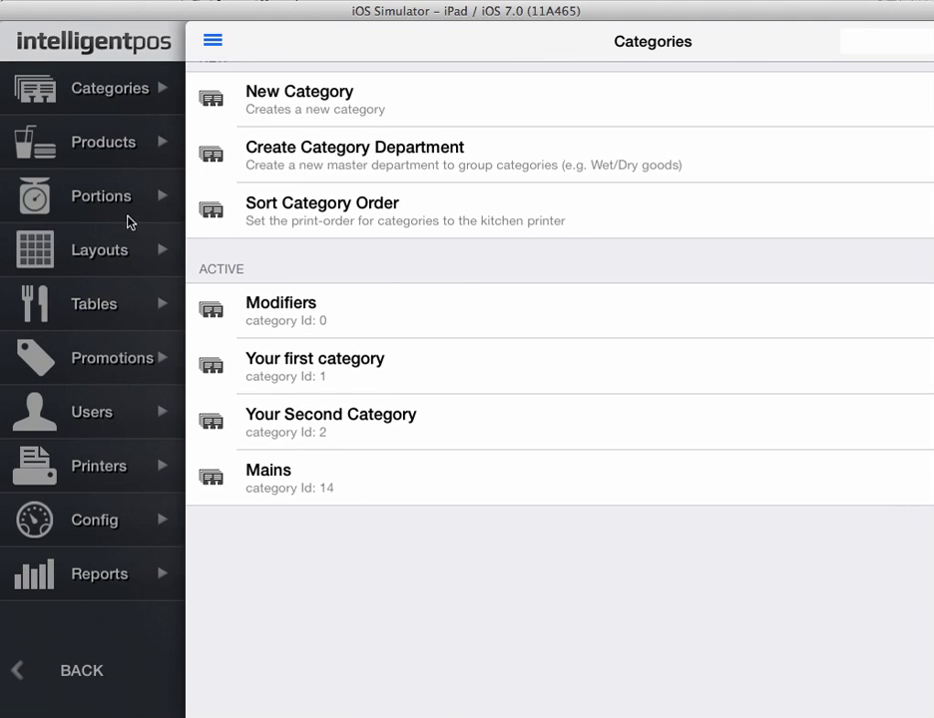
click(100, 152)
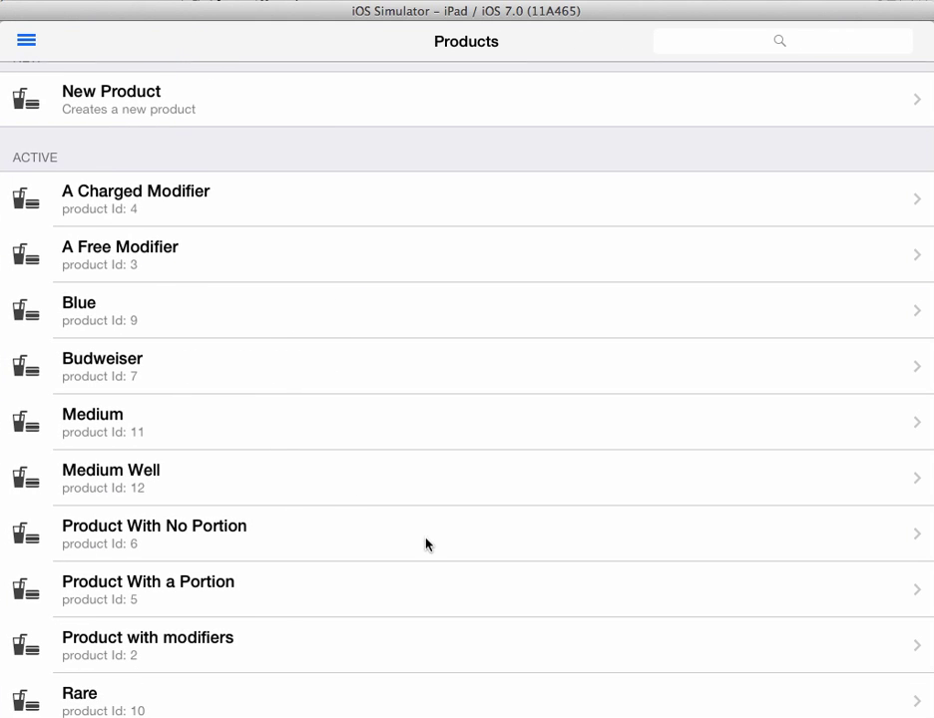
drag(425, 544, 430, 148)
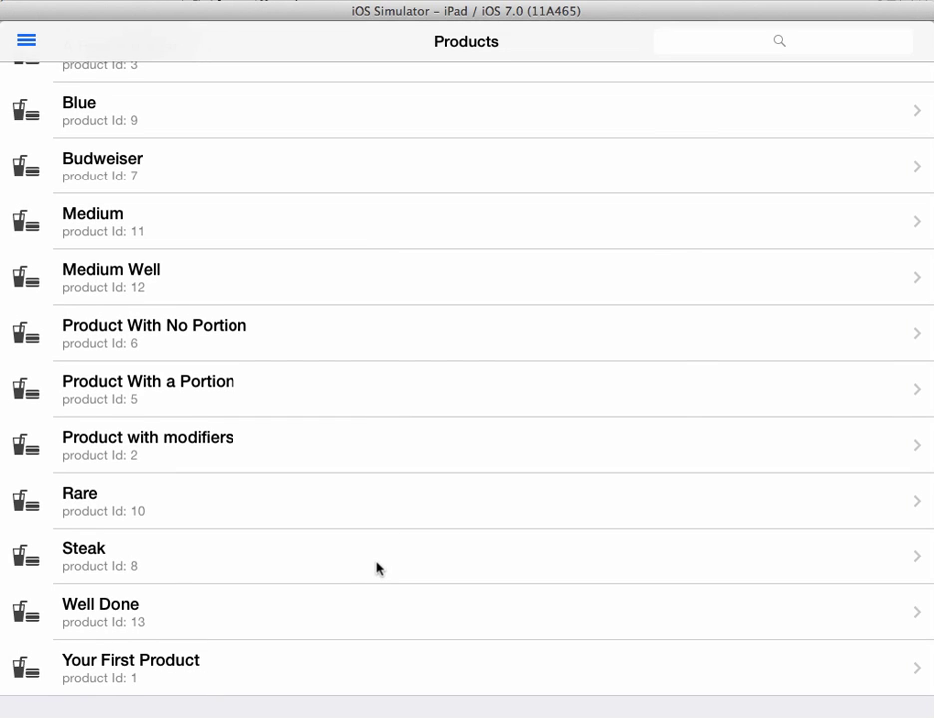
click(377, 568)
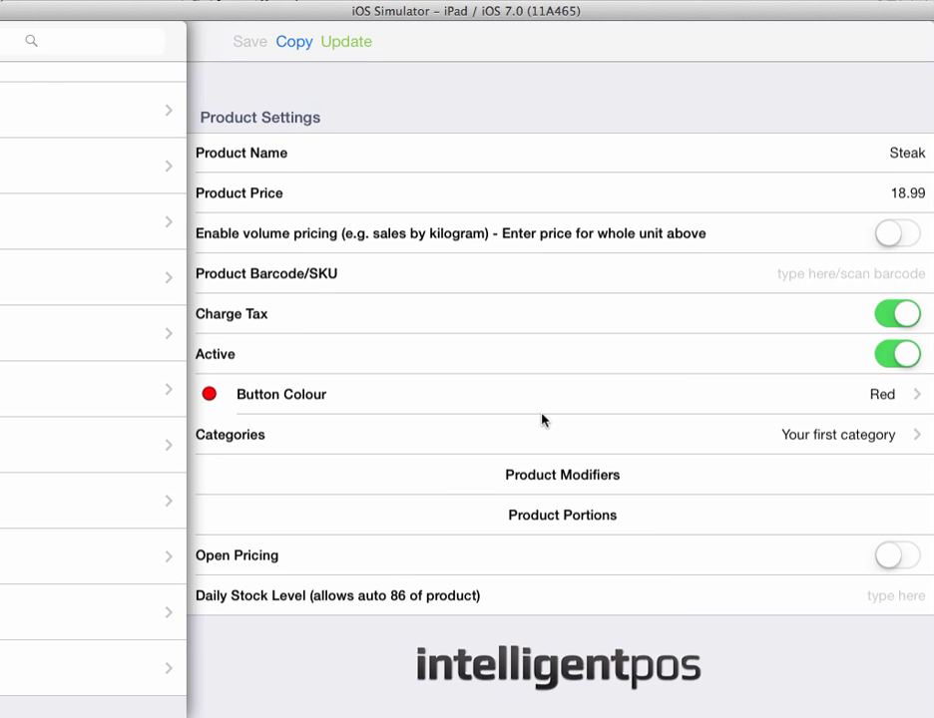
click(562, 479)
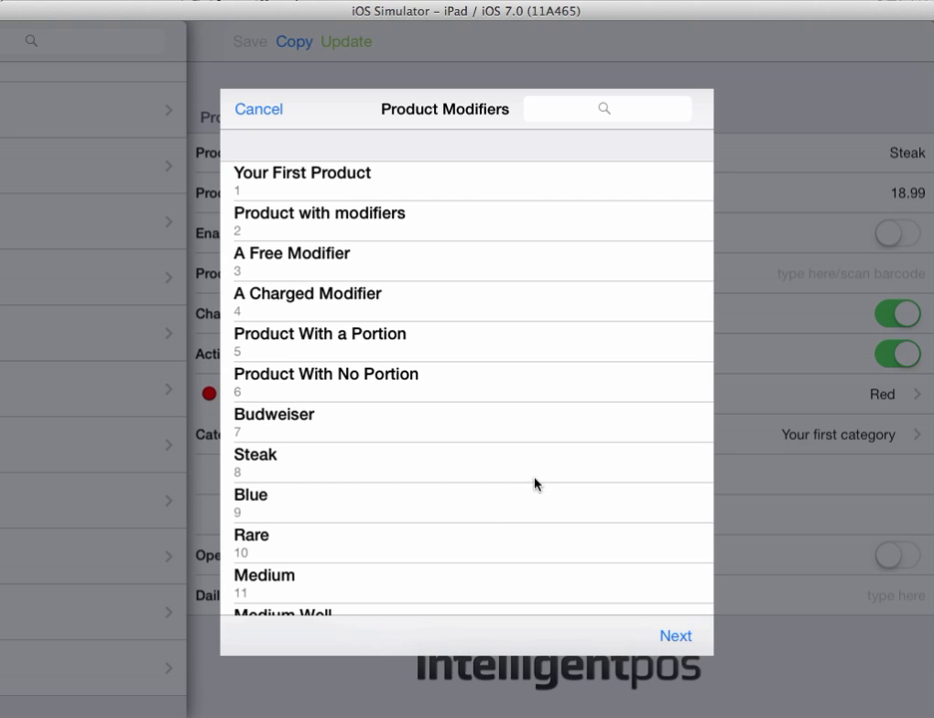
Assign Blue, Rare, Medium, Medium Well and Well Done as modifiers of Steak and proceed to the modifier setup.
drag(523, 512, 490, 248)
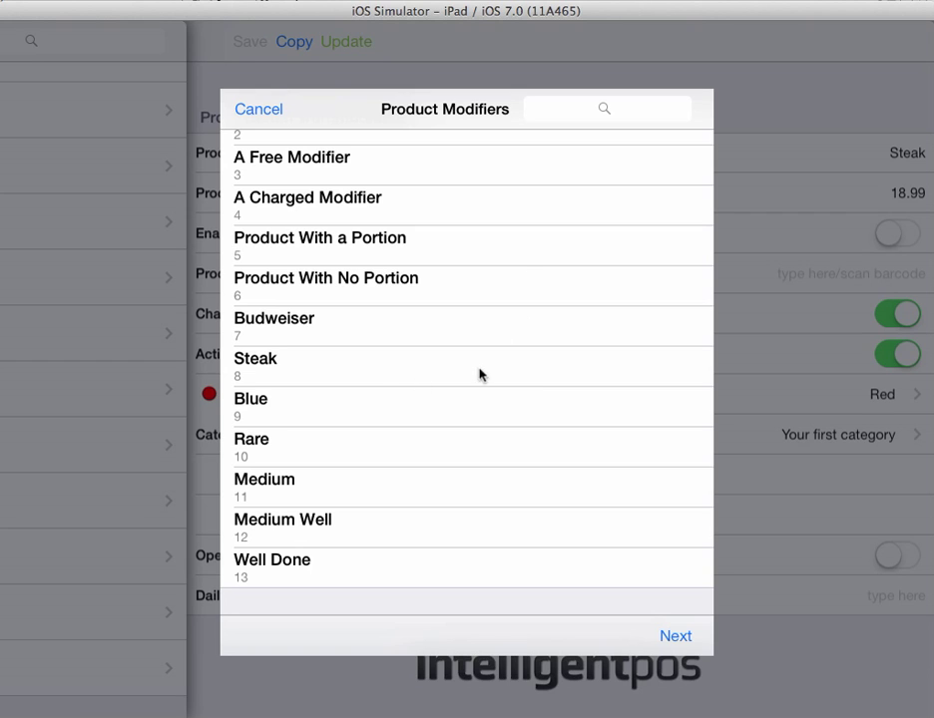
click(620, 117)
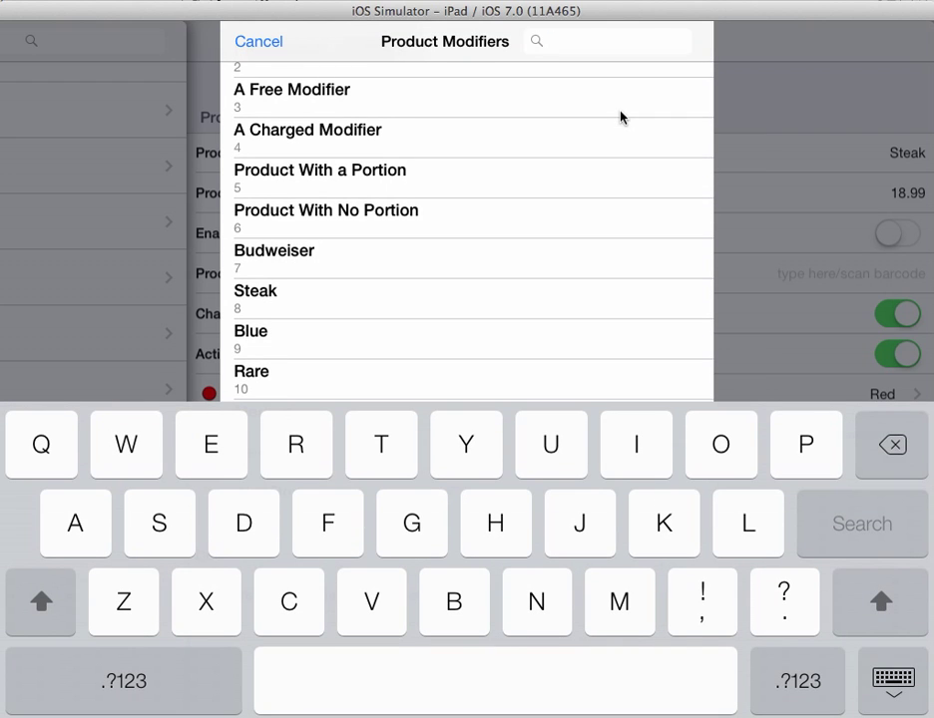
click(896, 688)
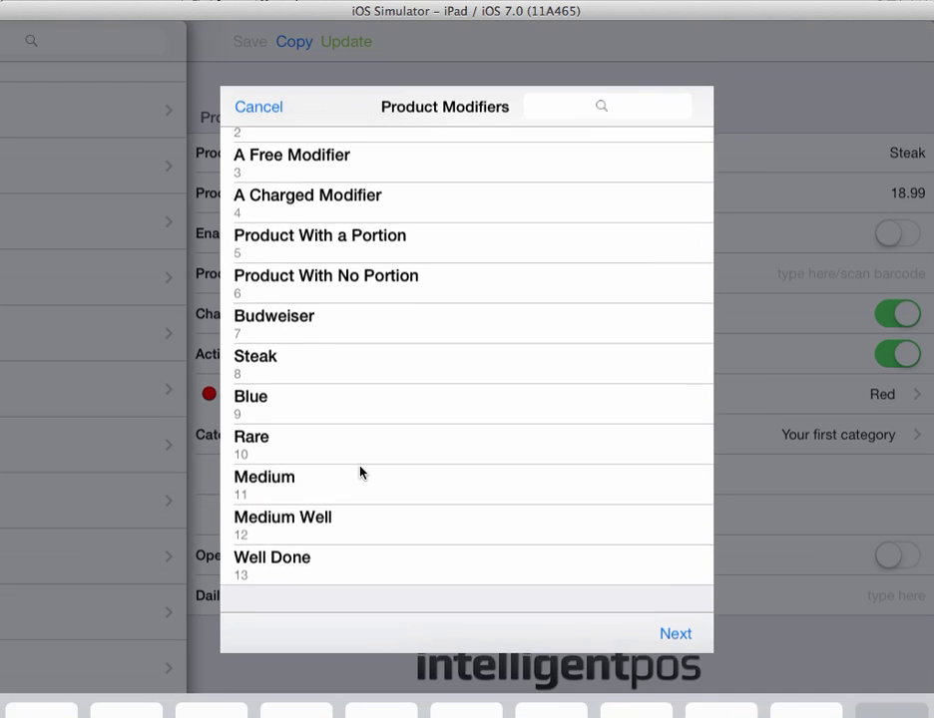
drag(371, 514, 417, 381)
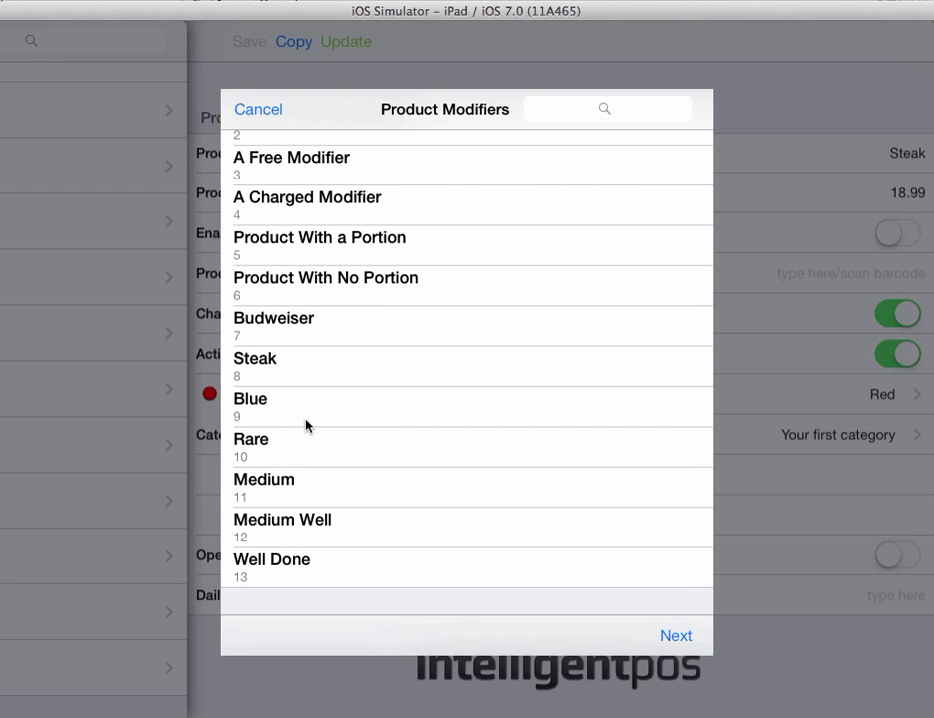
click(359, 418)
click(405, 457)
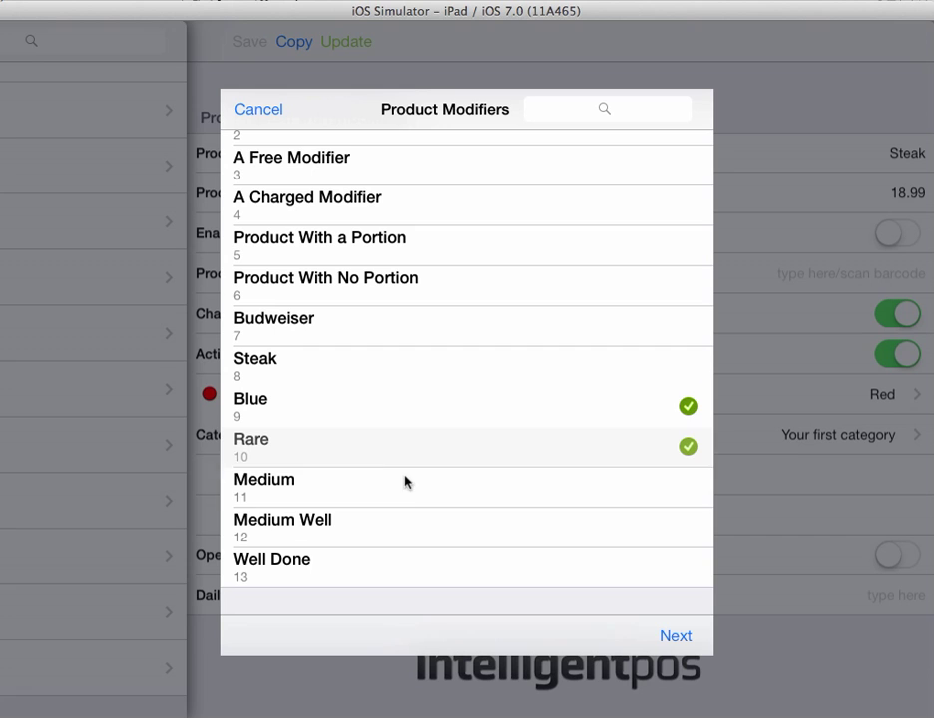
click(405, 498)
click(403, 532)
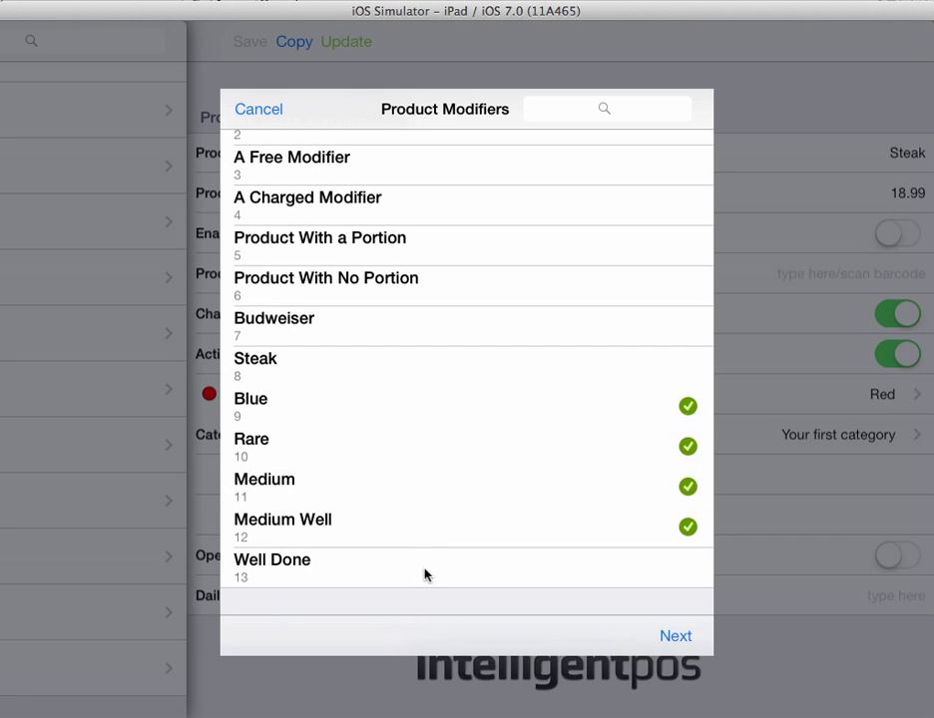
click(425, 573)
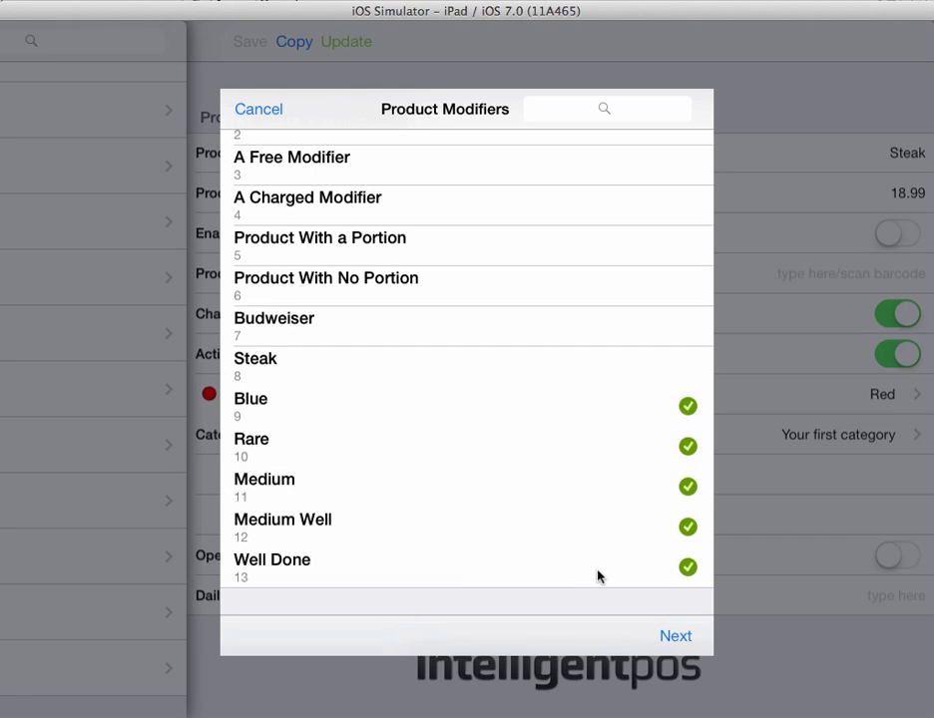
click(681, 648)
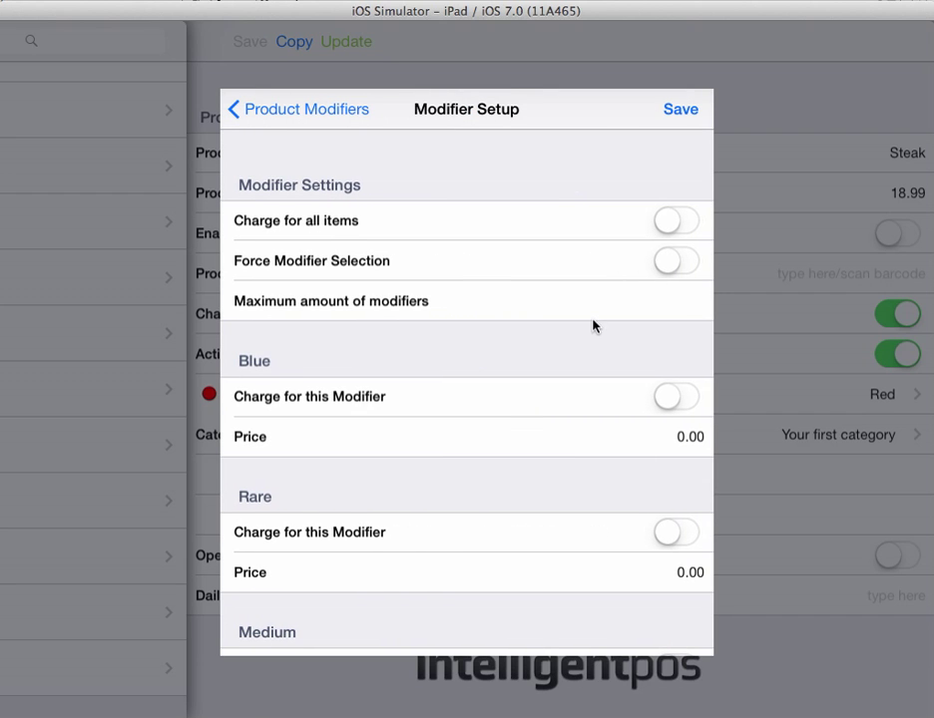
Turn charging for all items on and back off, checking the charge setting of every modifier each time.
click(678, 230)
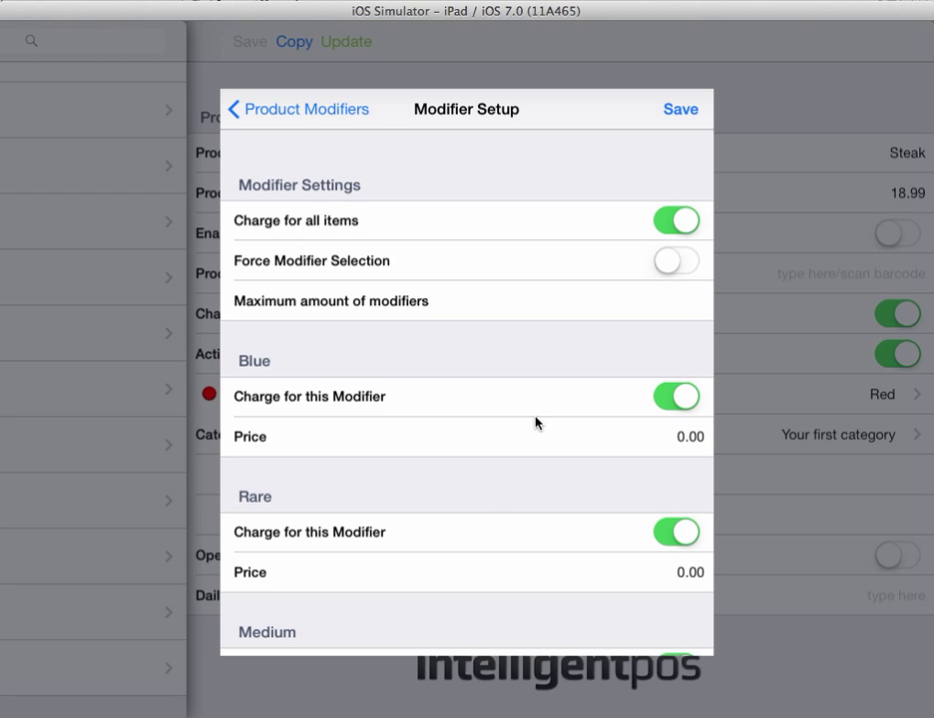
drag(482, 488, 479, 319)
drag(489, 409, 490, 307)
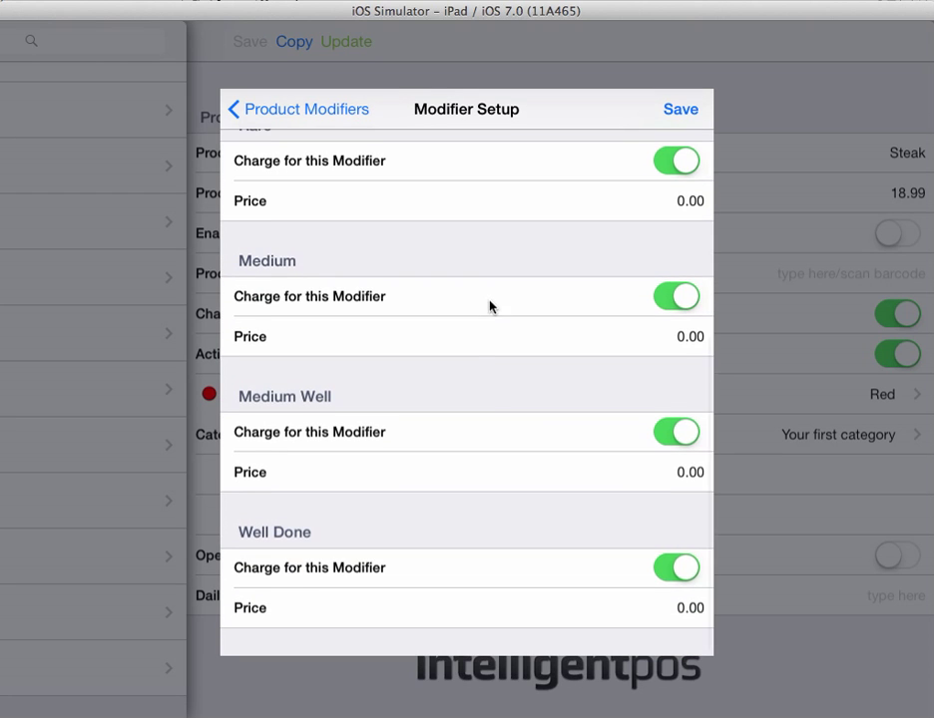
drag(493, 394, 526, 515)
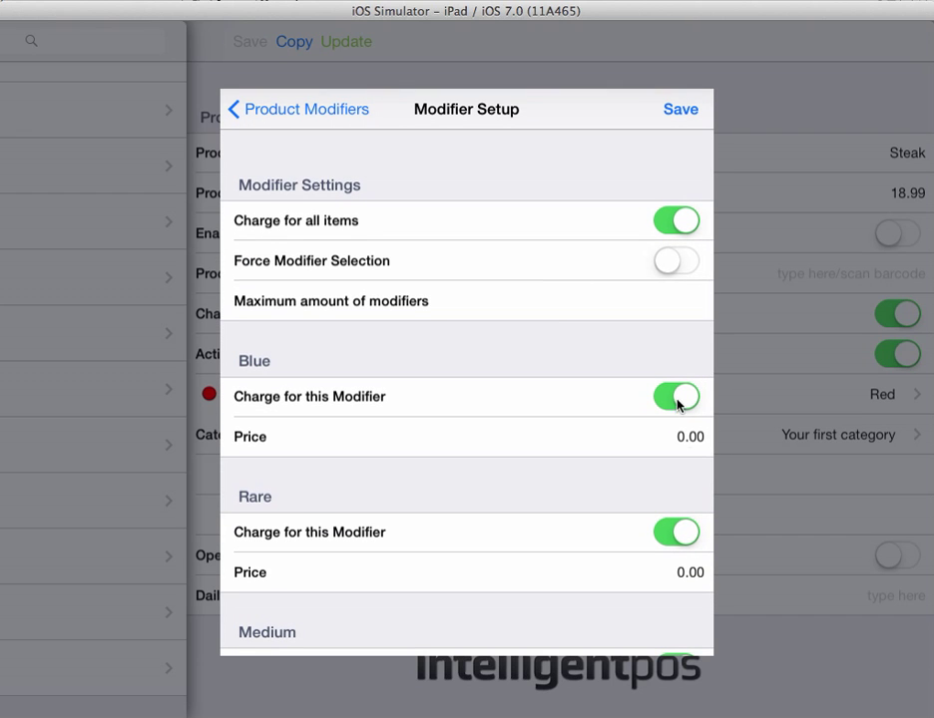
click(675, 220)
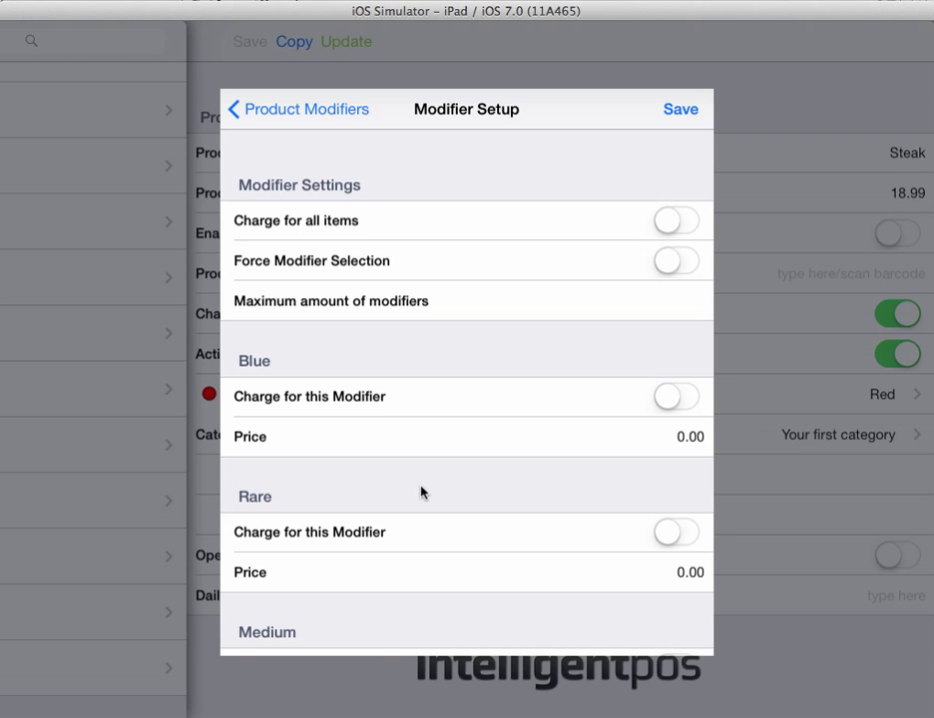
scroll(423, 491, down, 5)
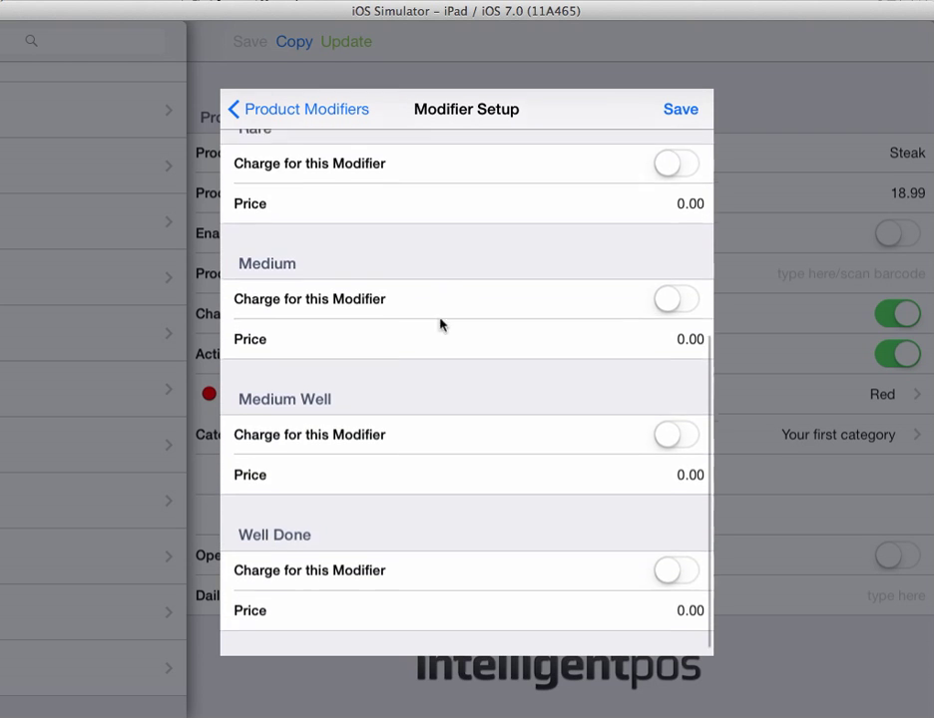
scroll(440, 323, up, 5)
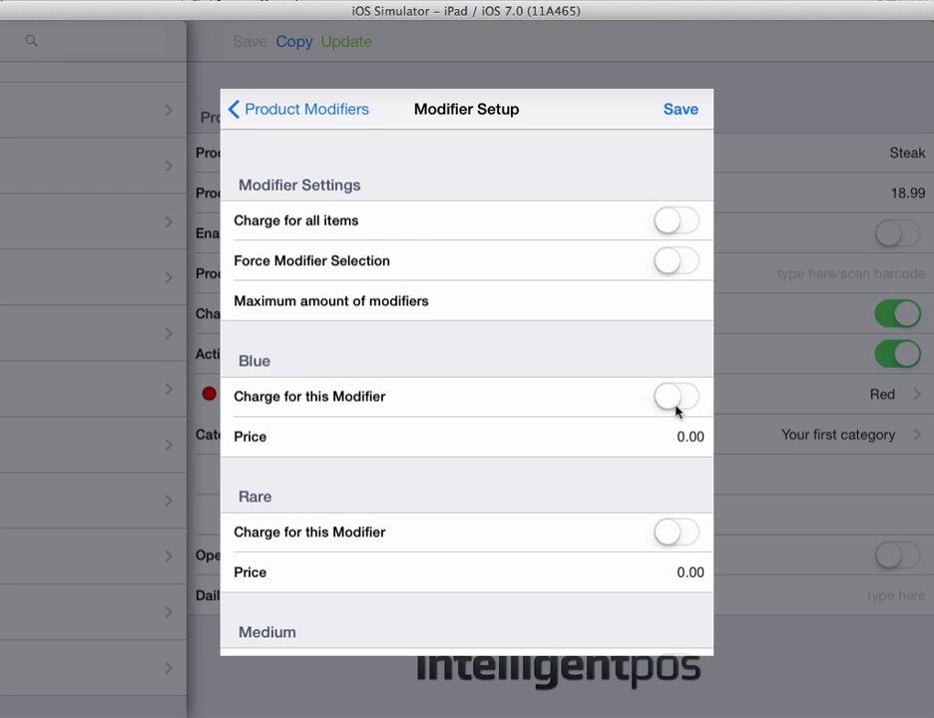
Enable charging individually for the Blue and Rare modifiers and switch both off again.
click(677, 399)
click(676, 535)
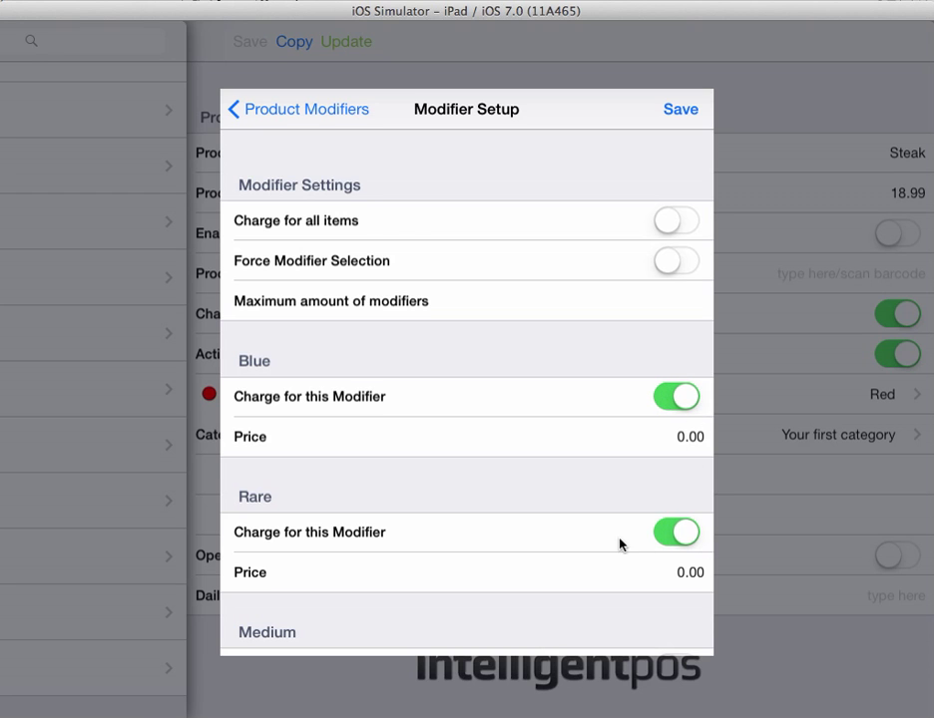
drag(619, 546, 618, 367)
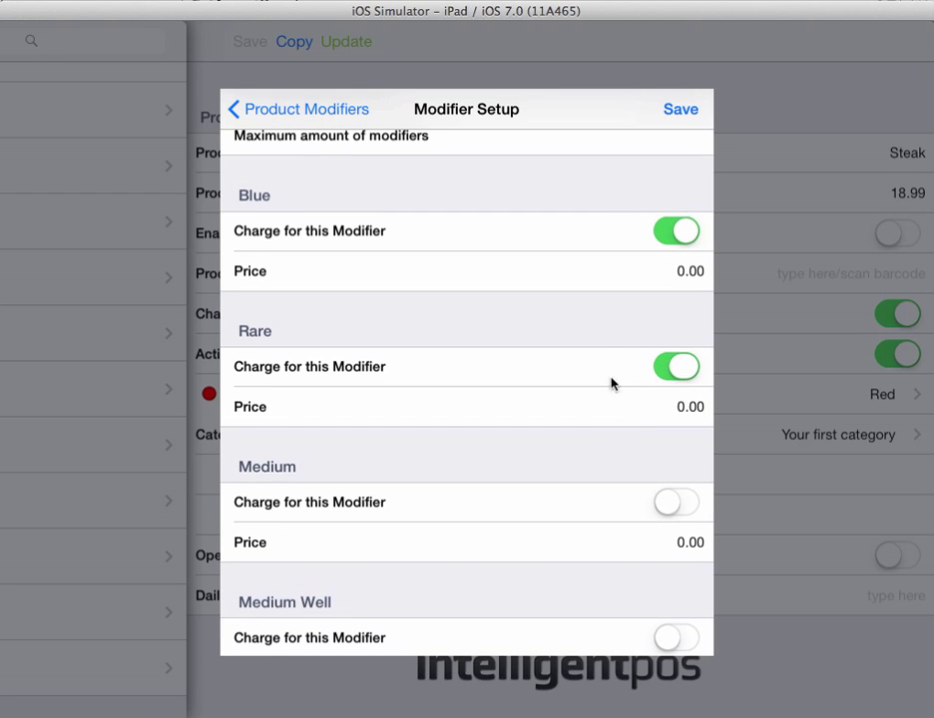
click(663, 371)
click(675, 235)
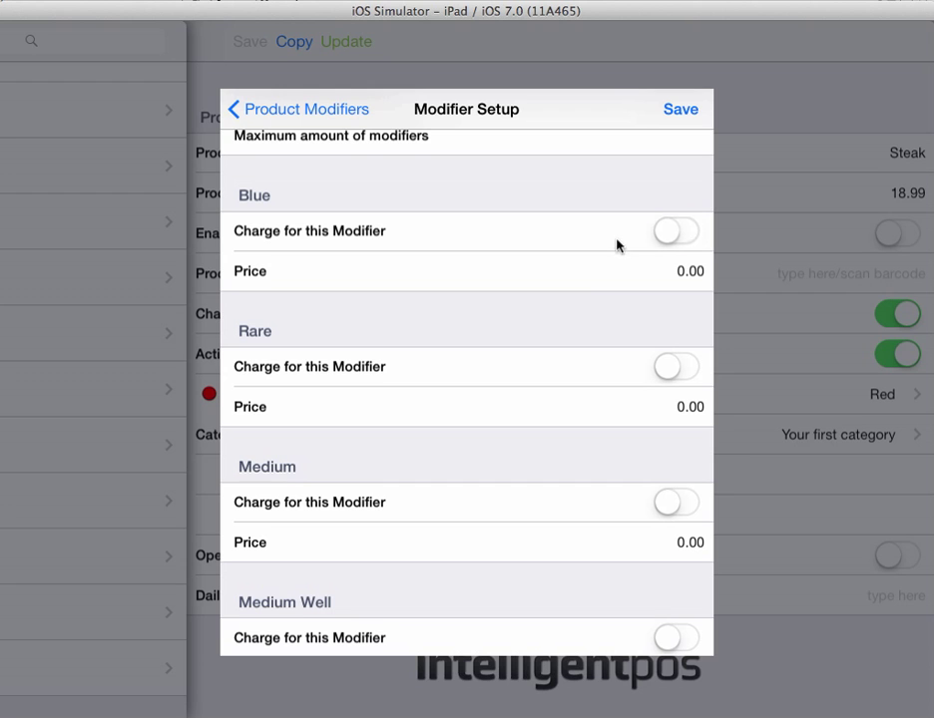
Force modifier selection with a maximum of 1 modifier, and save both the modifier setup and the Steak product.
drag(545, 316, 519, 413)
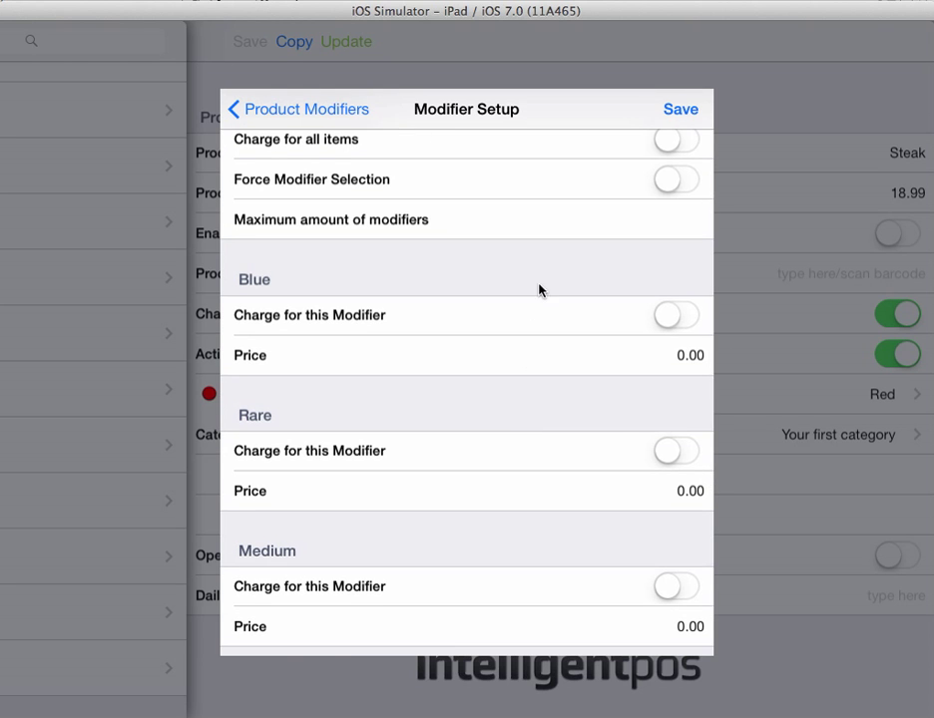
drag(538, 289, 538, 392)
scroll(543, 376, up, 1)
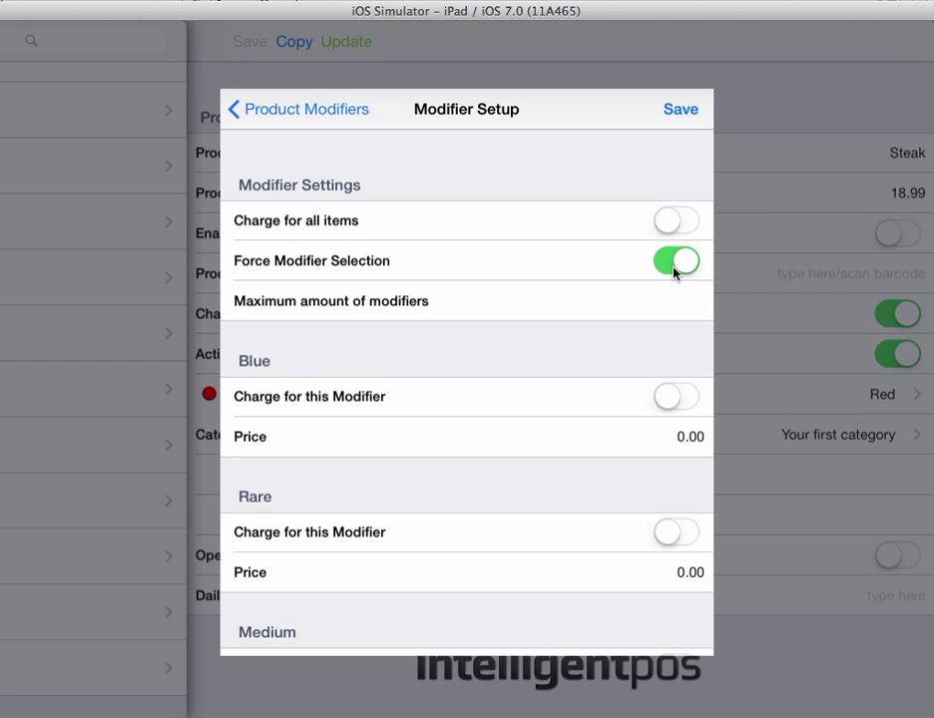
click(645, 313)
text(1)
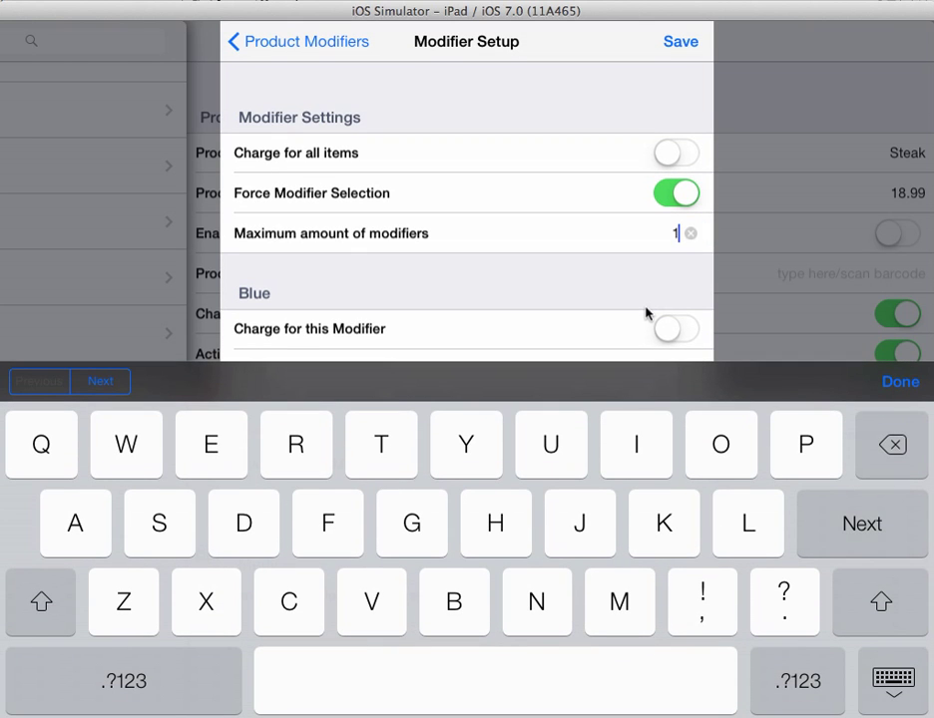
click(890, 688)
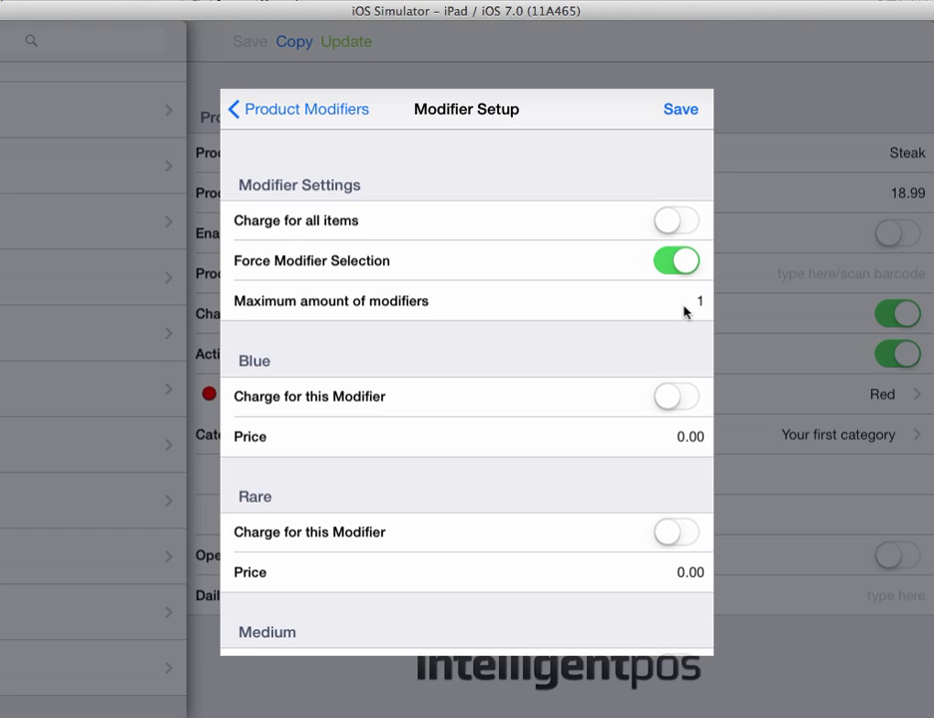
click(685, 115)
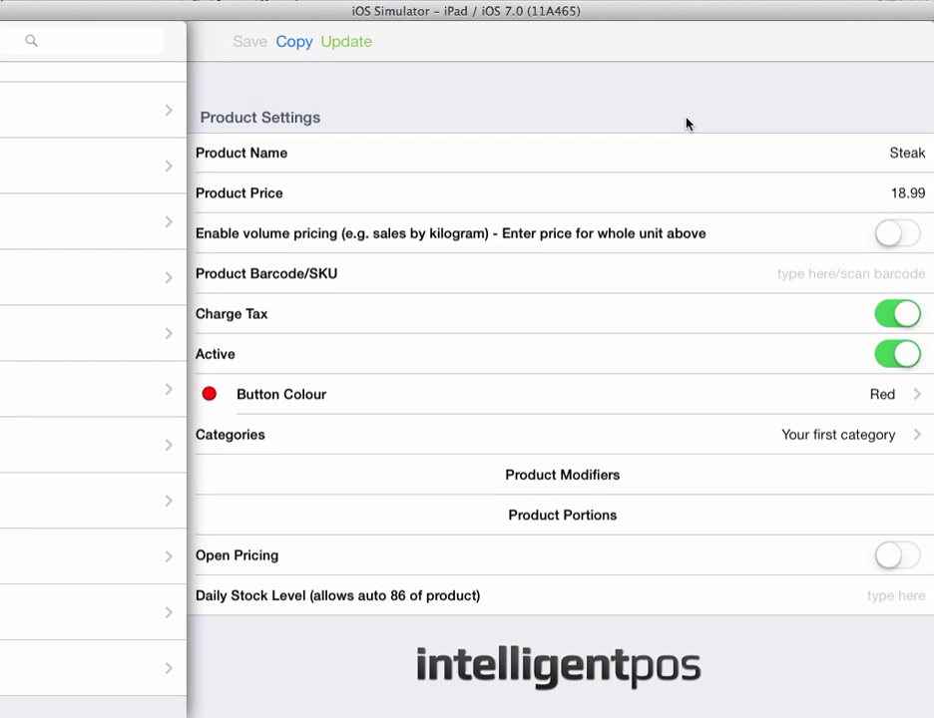
click(351, 50)
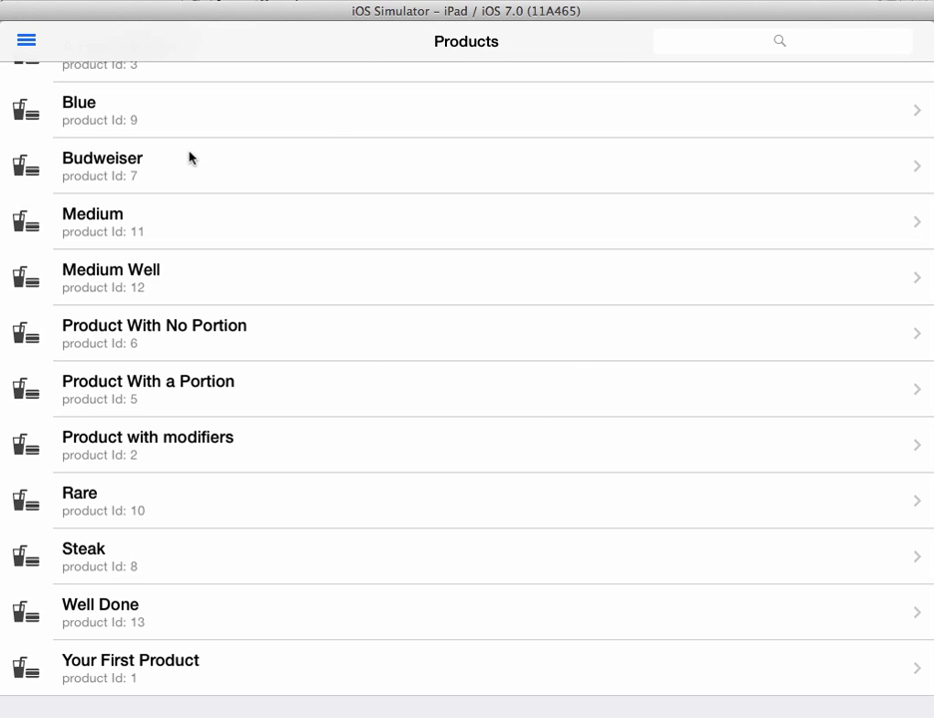
Add the Steak product to the button arrangement of the Mains layout and save the arrangement.
click(25, 40)
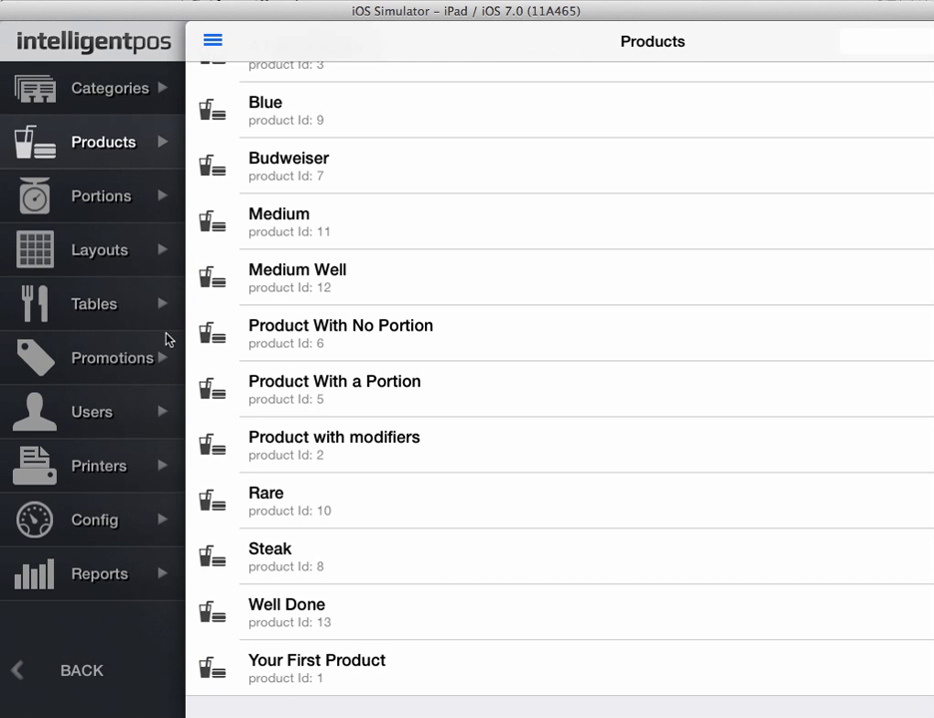
click(96, 268)
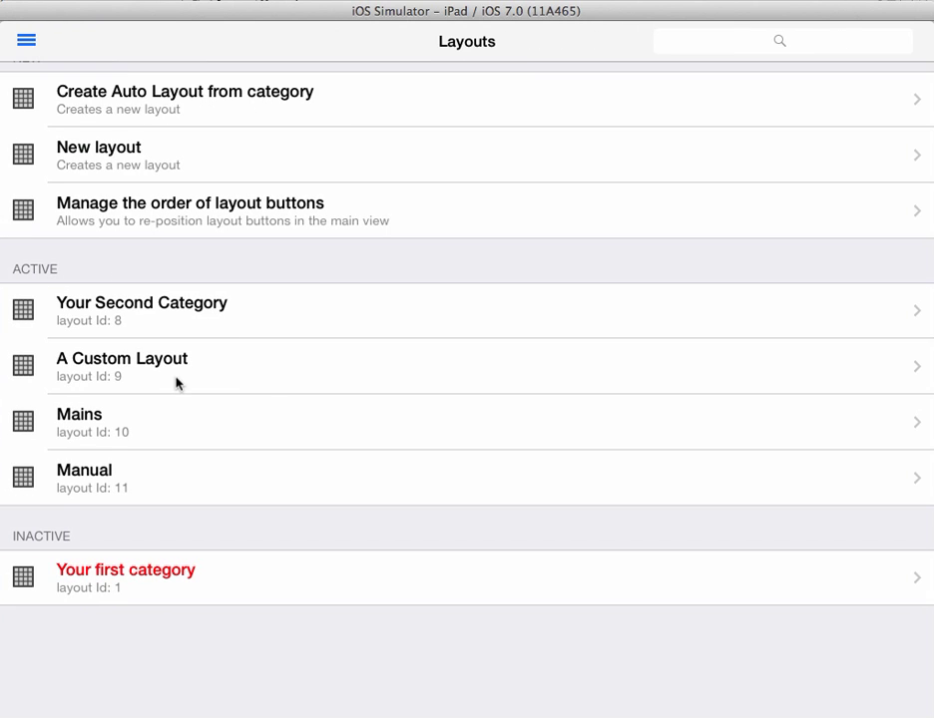
click(204, 434)
click(462, 287)
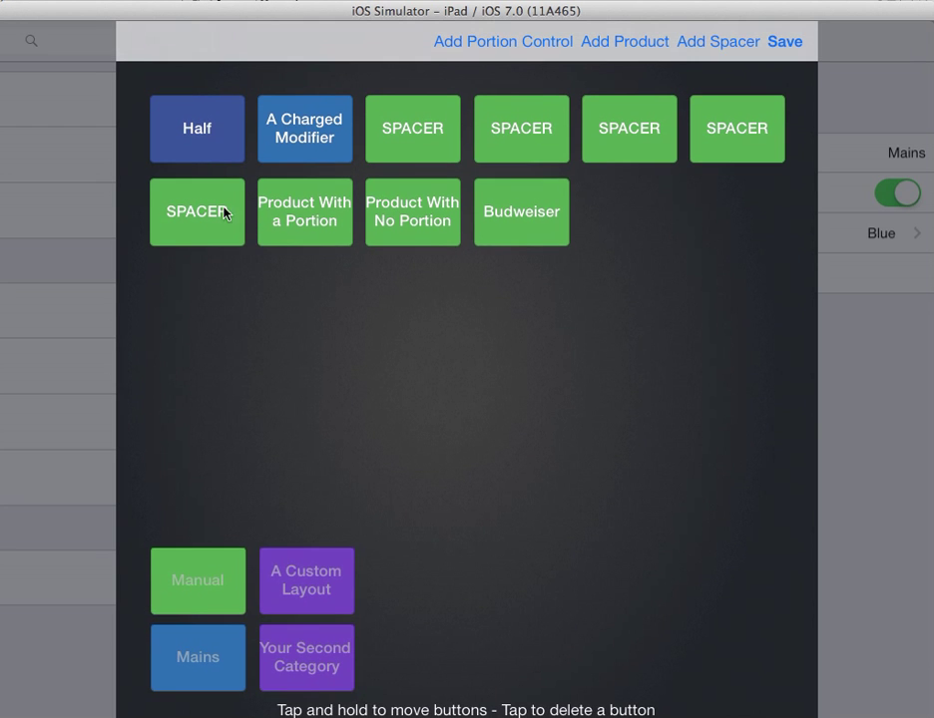
click(628, 48)
click(537, 419)
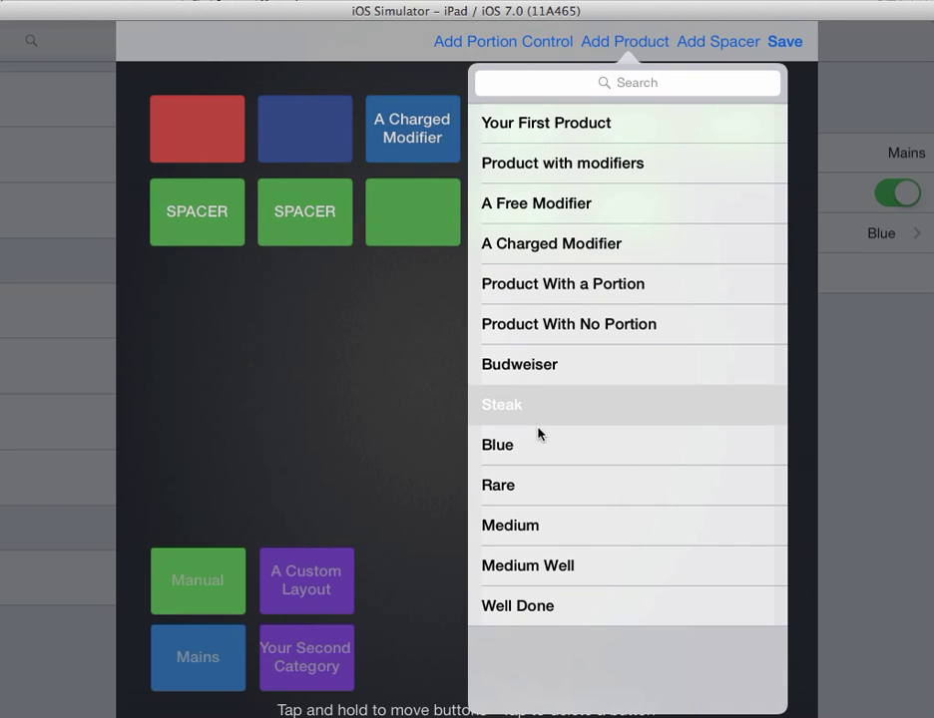
click(291, 417)
click(782, 45)
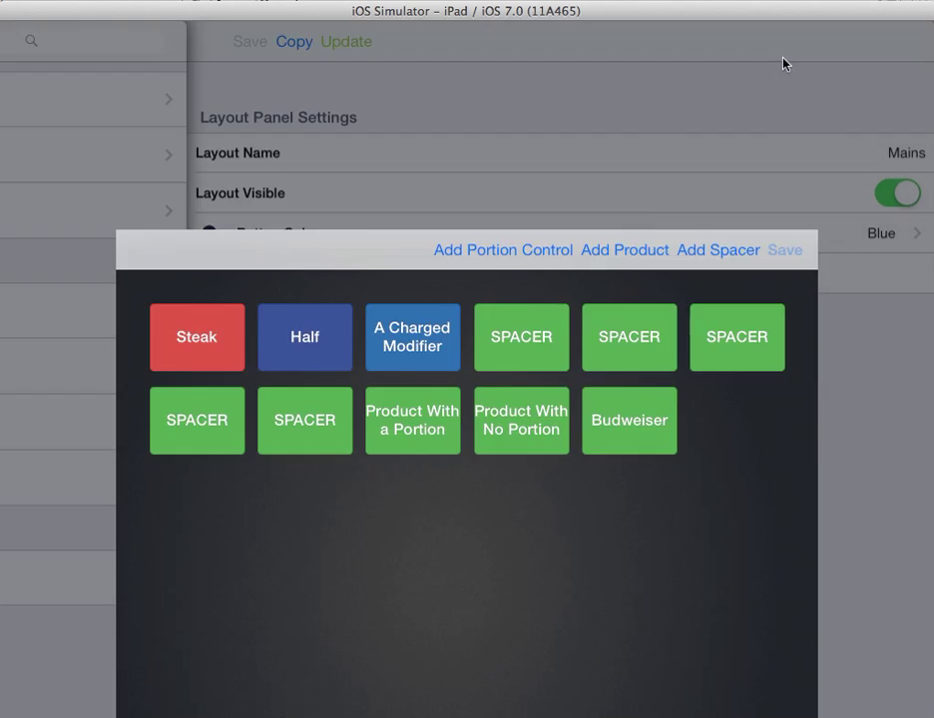
Update the Mains layout, return to the order screen and display the Mains products.
click(349, 50)
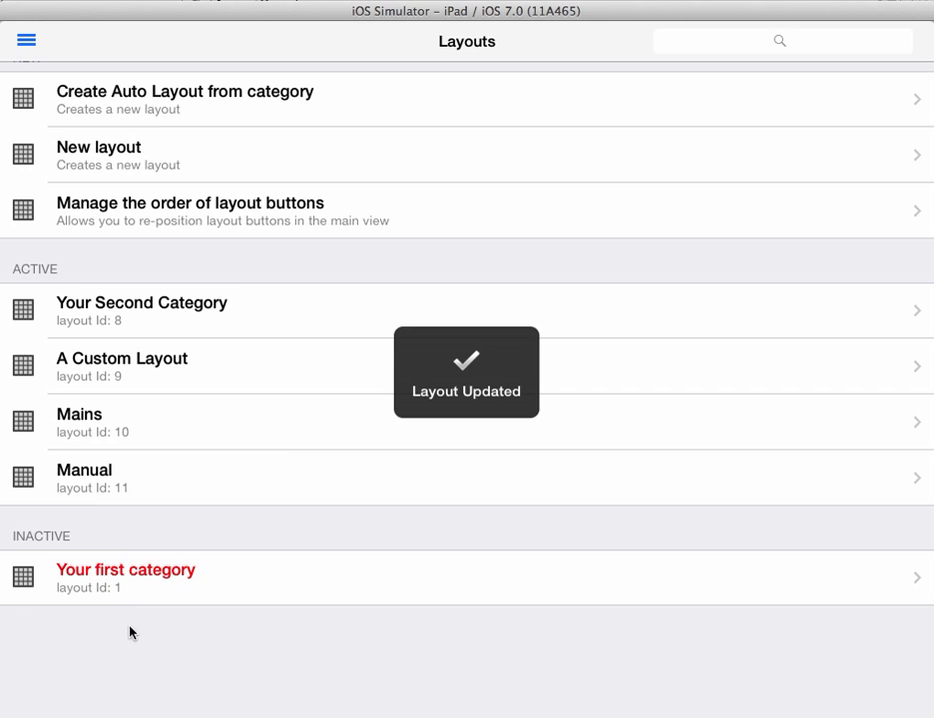
drag(129, 629, 402, 652)
click(94, 672)
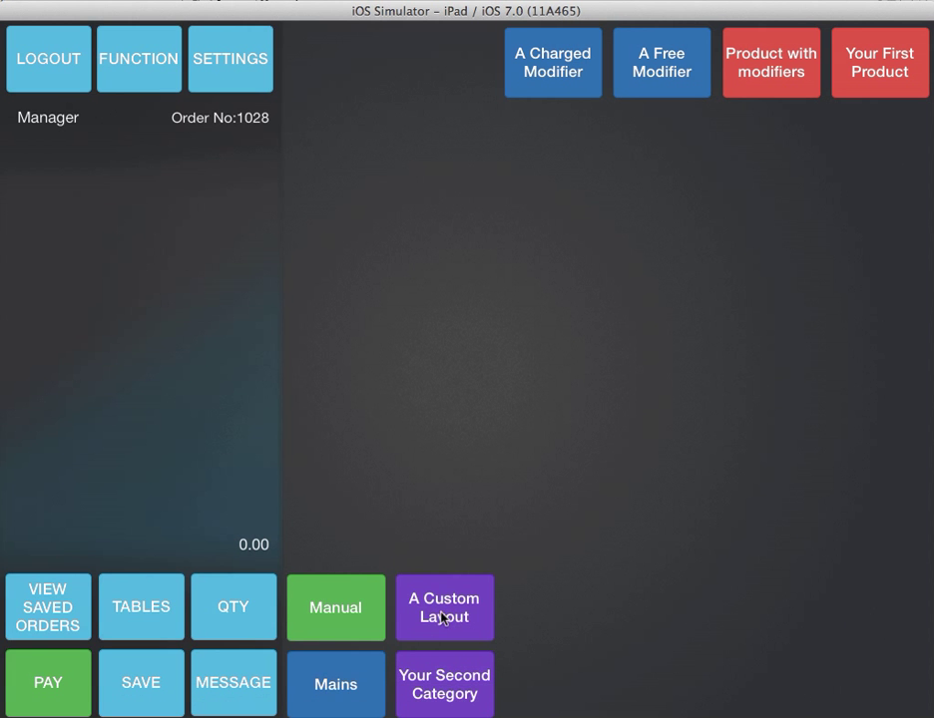
click(363, 682)
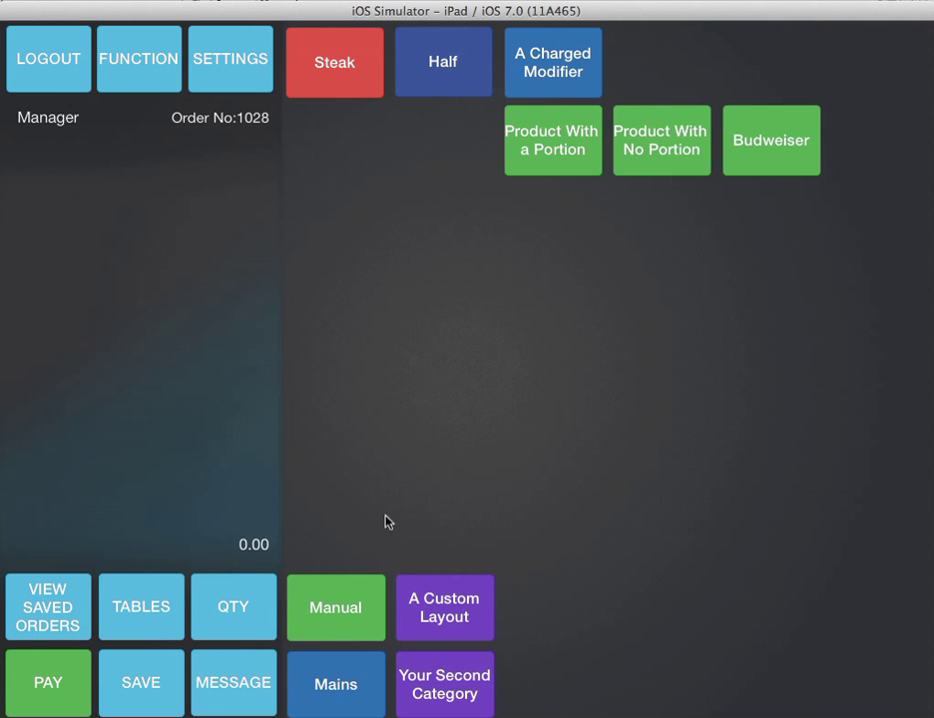
Add three Steaks to the order: the first with the Blue modifier, the second with no modifier chosen, the third with Rare.
click(358, 86)
click(243, 177)
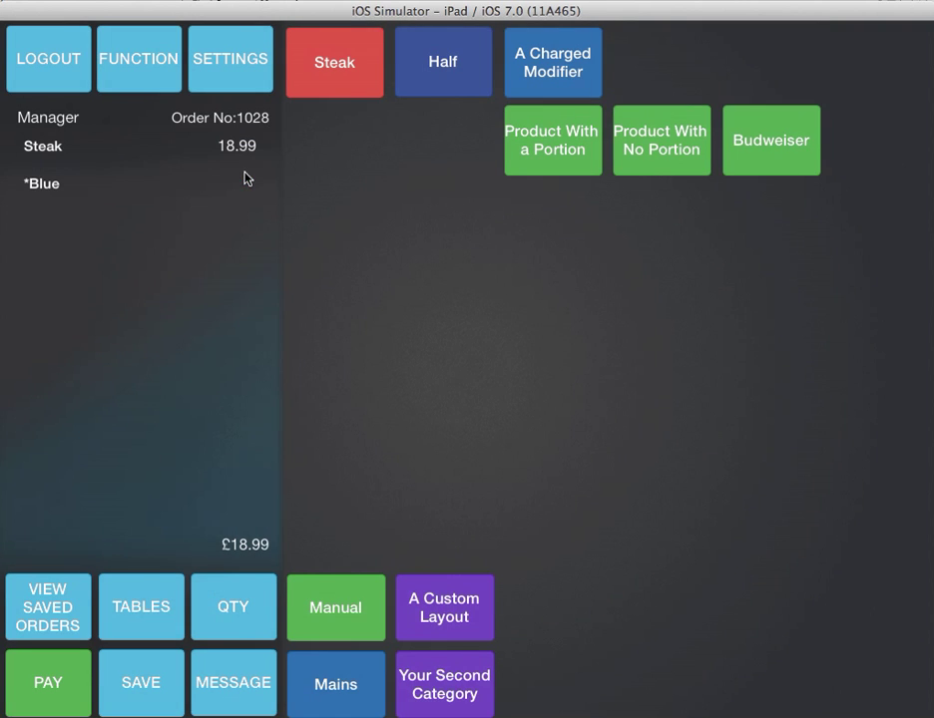
click(340, 76)
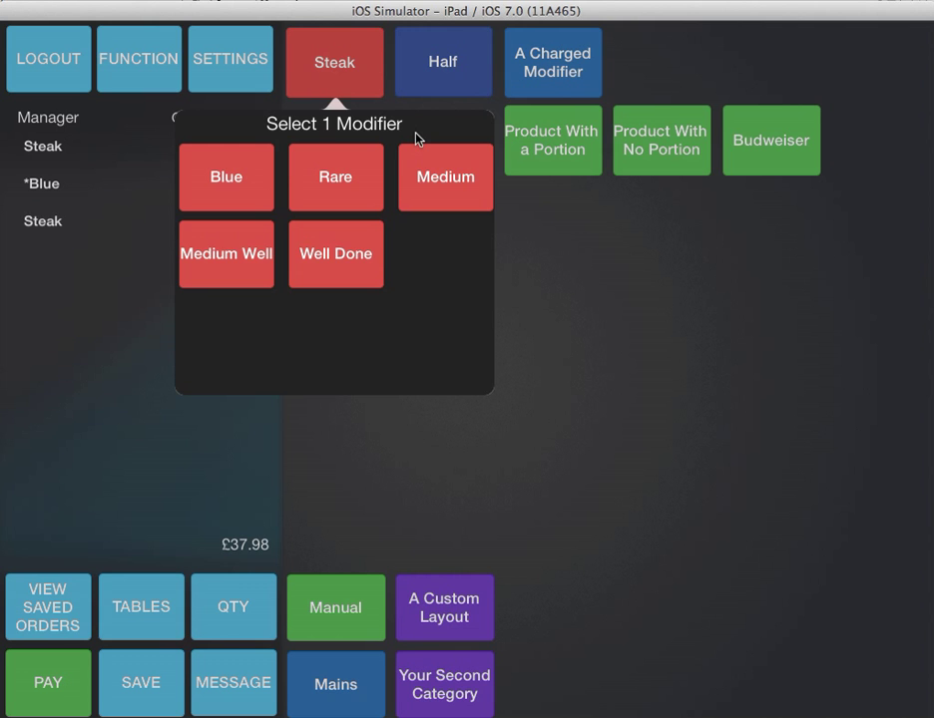
click(604, 294)
click(322, 66)
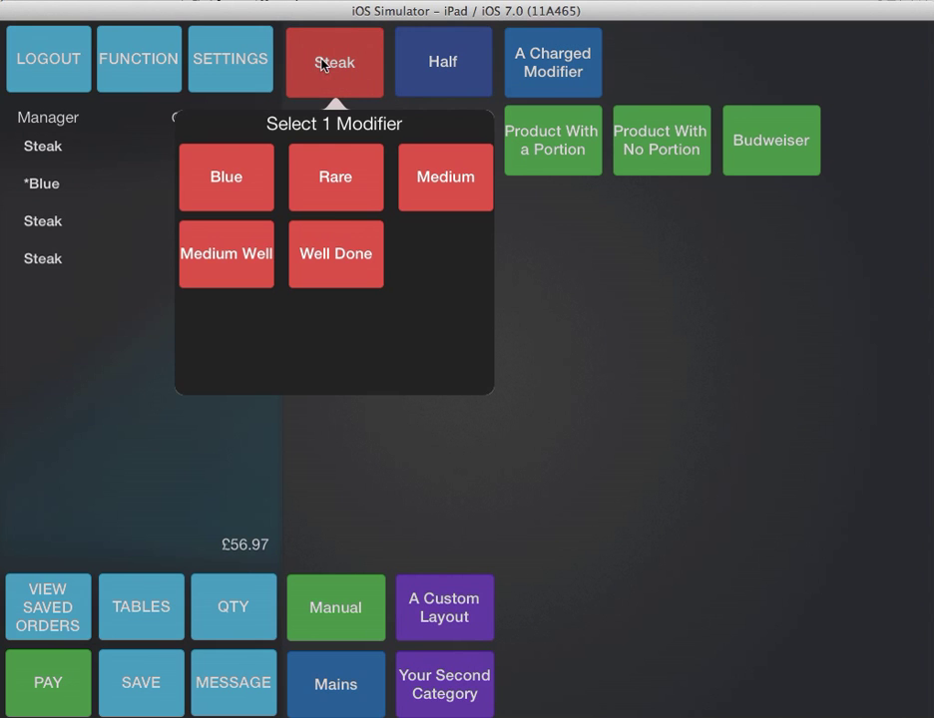
click(348, 199)
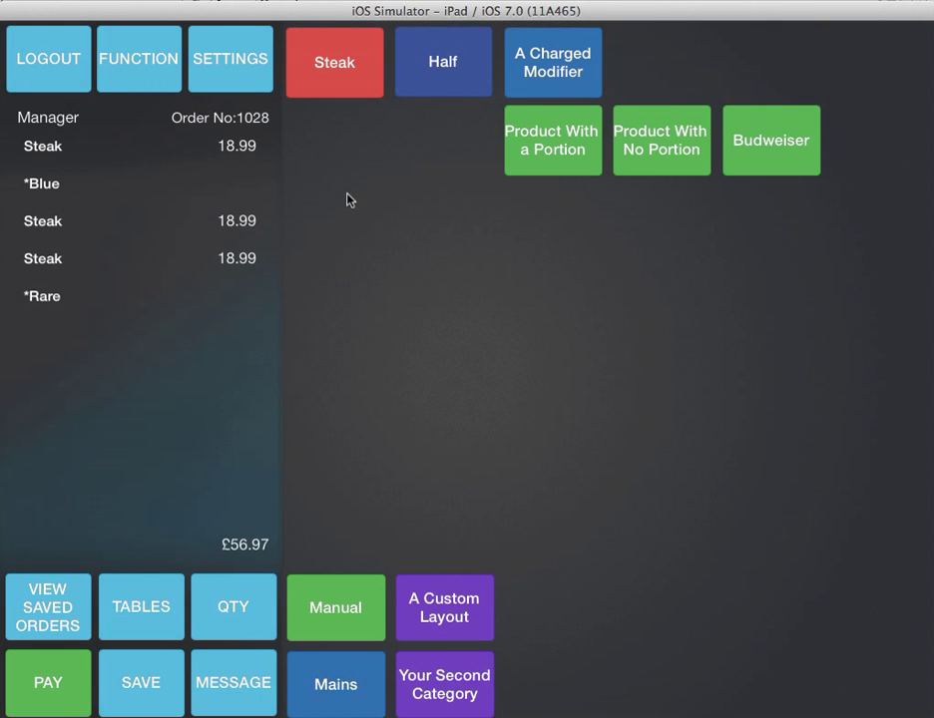